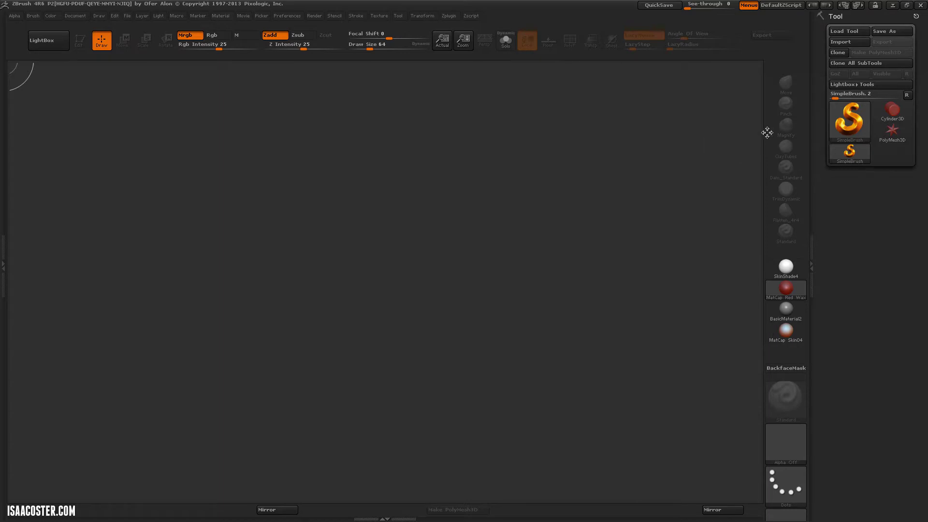
- Draw a single ZSphere near the centre of the canvas, make it editable and enlarge it in view
{"action": "left_click", "coordinate": [851, 123]}
{"action": "left_click", "coordinate": [625, 182]}
{"action": "key", "text": "comma"}
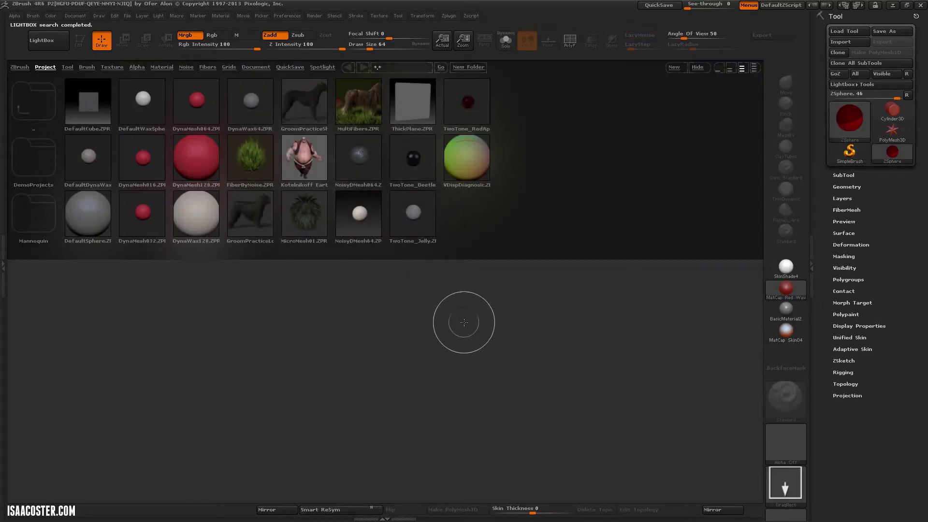
{"action": "key", "text": "comma"}
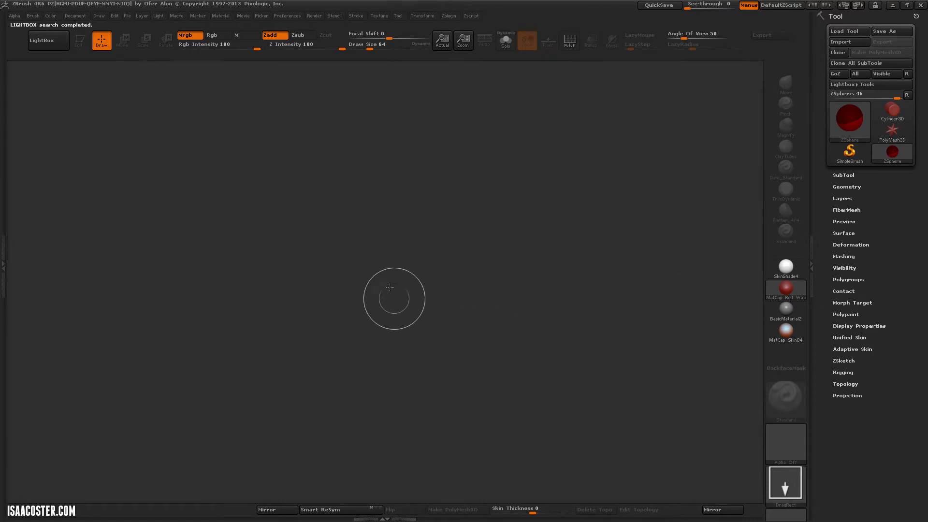
{"action": "left_click_drag", "start_coordinate": [385, 277], "coordinate": [401, 278]}
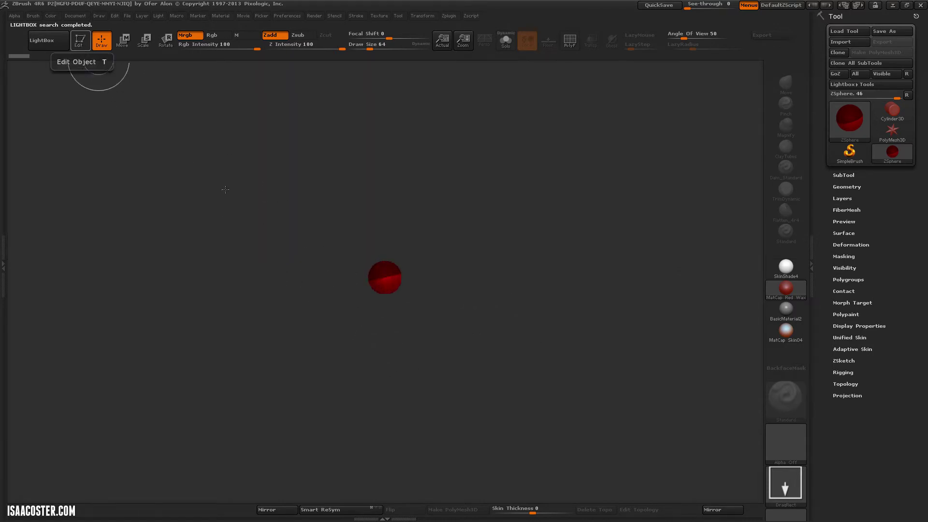
{"action": "left_click", "coordinate": [84, 43]}
{"action": "left_click_drag", "start_coordinate": [465, 243], "coordinate": [524, 446], "text": "alt"}
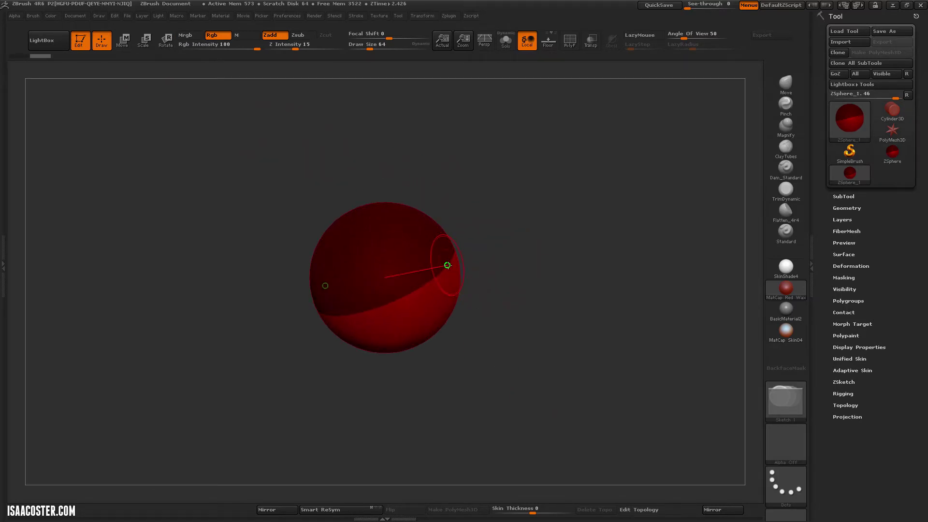
- Add mirrored child ZSpheres on both sides of the root sphere and pull them outward into a long spindle
{"action": "mouse_move", "coordinate": [449, 263]}
{"action": "left_mouse_down"}
{"action": "mouse_move", "coordinate": [480, 227]}
{"action": "mouse_move", "coordinate": [732, 169]}
{"action": "left_mouse_up"}
{"action": "key", "text": "w"}
{"action": "left_click_drag", "start_coordinate": [650, 281], "coordinate": [649, 211], "text": "alt"}
- Preview the adaptive skin of the ZSphere chain and convert it into a PolyMesh3D
{"action": "key", "text": "a"}
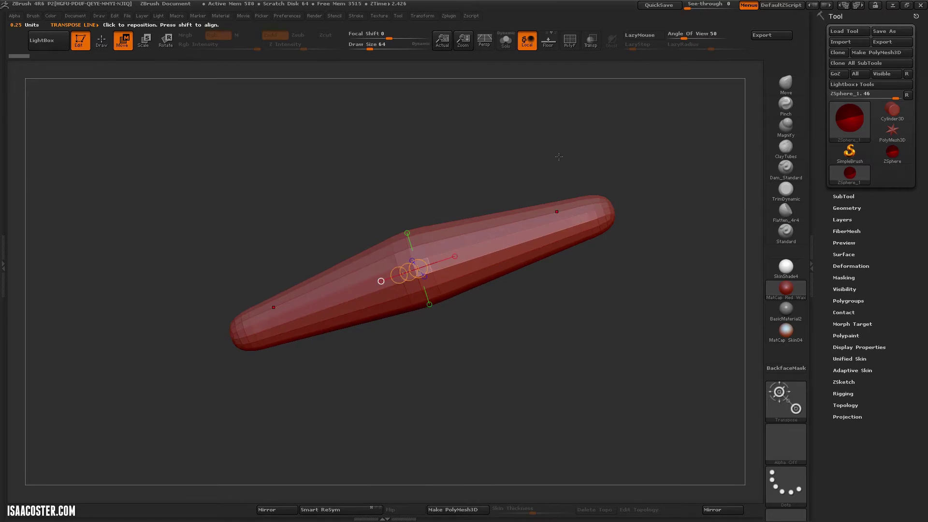
{"action": "left_click", "coordinate": [895, 53]}
{"action": "mouse_move", "coordinate": [624, 316]}
{"action": "left_mouse_down"}
{"action": "mouse_move", "coordinate": [648, 381]}
{"action": "mouse_move", "coordinate": [559, 383]}
{"action": "left_mouse_up"}
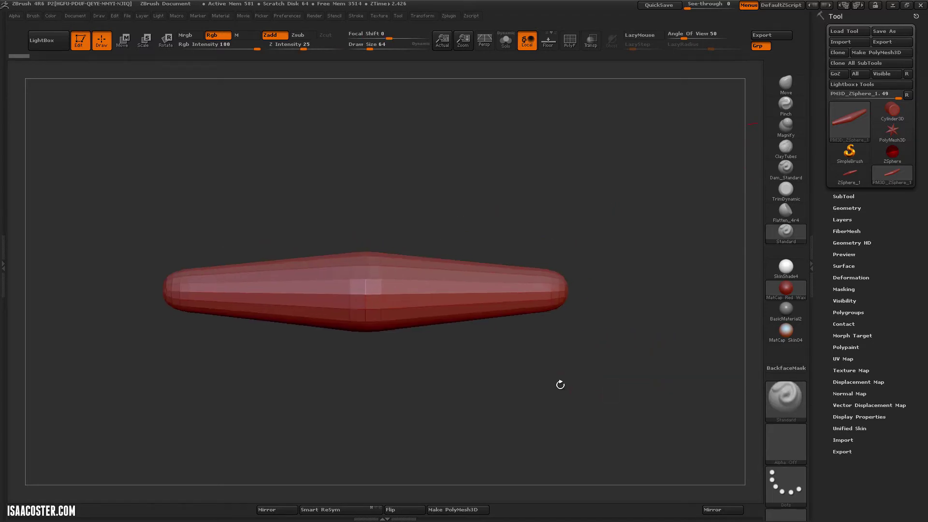
- Return to the ZSphere model and adjust its mirrored end spheres with Move and Scale, finishing in Rotate mode
{"action": "left_click", "coordinate": [852, 175]}
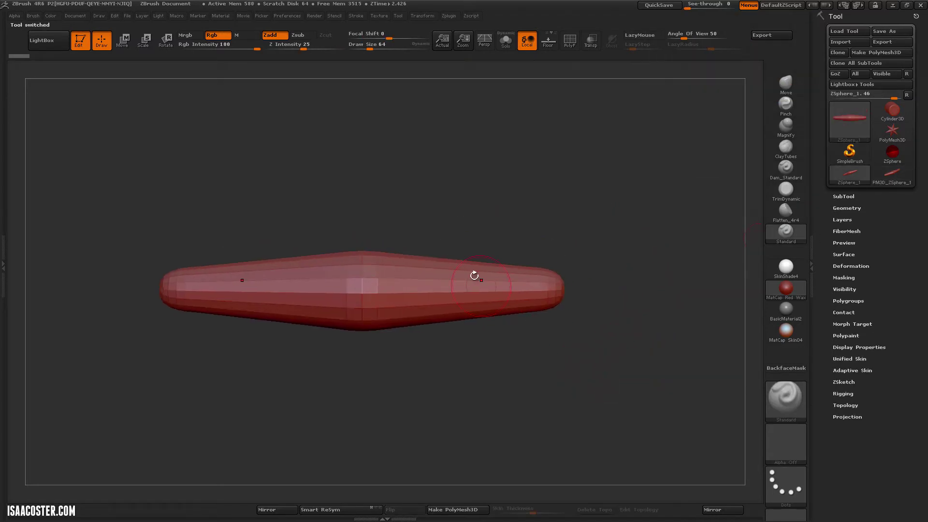
{"action": "left_click", "coordinate": [122, 39]}
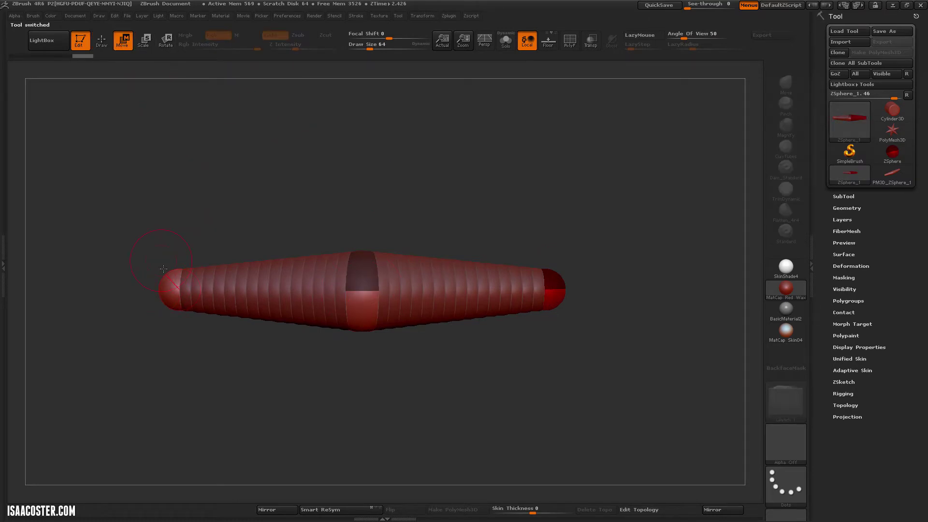
{"action": "mouse_move", "coordinate": [167, 284]}
{"action": "left_mouse_down"}
{"action": "mouse_move", "coordinate": [171, 309]}
{"action": "mouse_move", "coordinate": [163, 292]}
{"action": "left_mouse_up"}
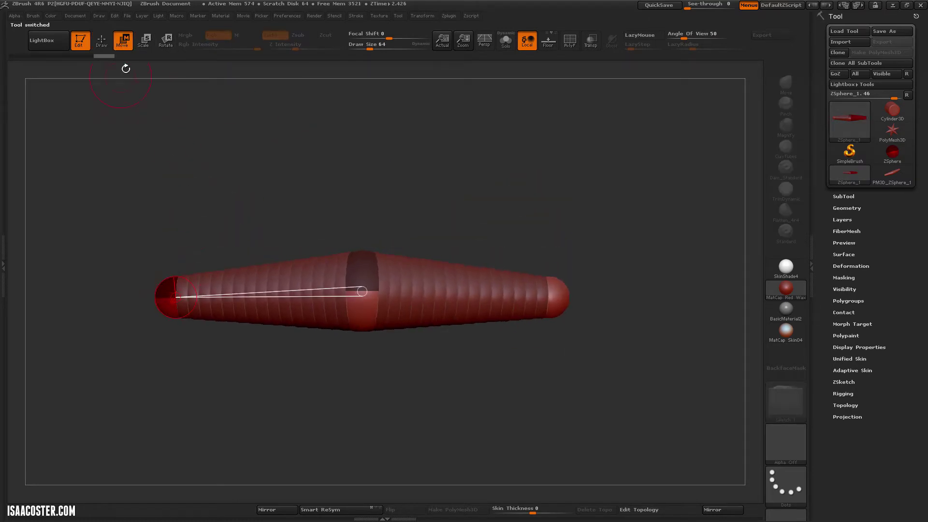
{"action": "key", "text": "e"}
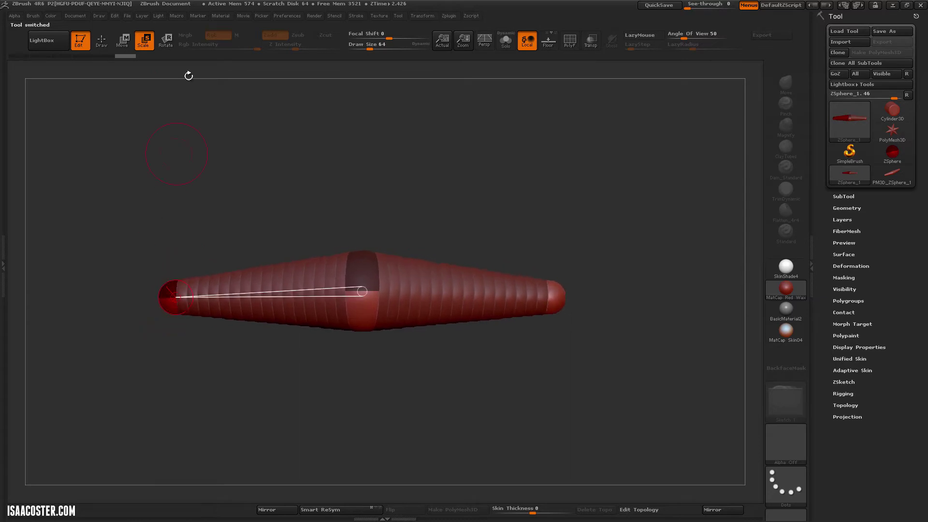
{"action": "left_click", "coordinate": [166, 40]}
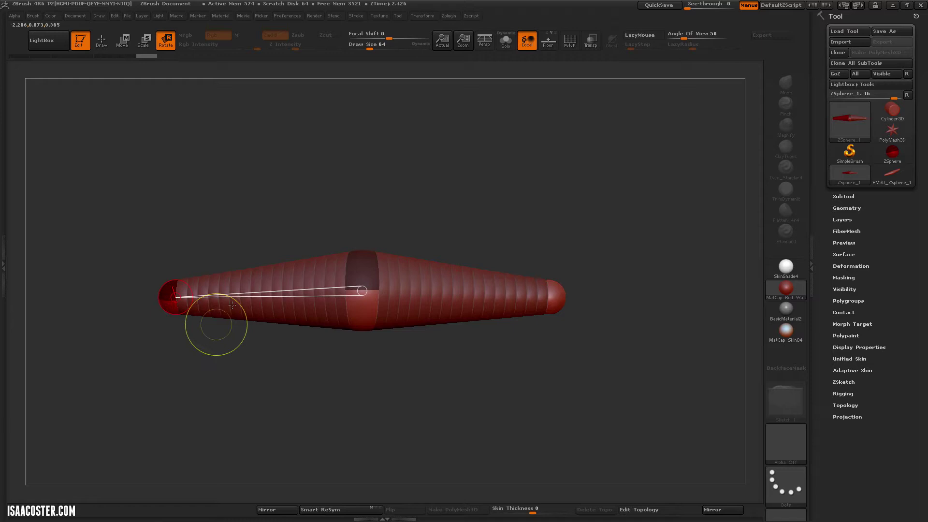
- Switch to the PolyMesh3D version, mask its left half and soften the mask's edge
{"action": "left_click", "coordinate": [891, 179]}
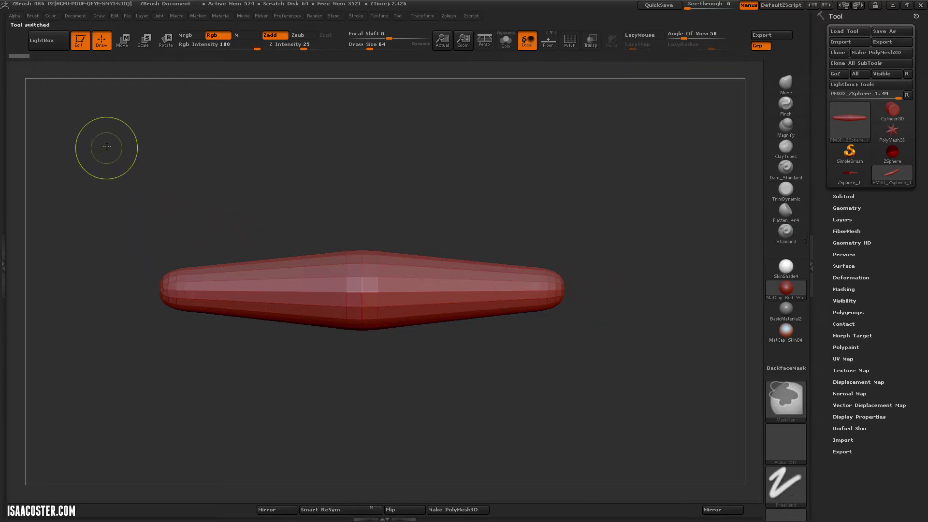
{"action": "mouse_move", "coordinate": [107, 146]}
{"action": "left_mouse_down", "text": "ctrl"}
{"action": "mouse_move", "coordinate": [330, 396]}
{"action": "mouse_move", "coordinate": [366, 400]}
{"action": "left_mouse_up", "text": "ctrl"}
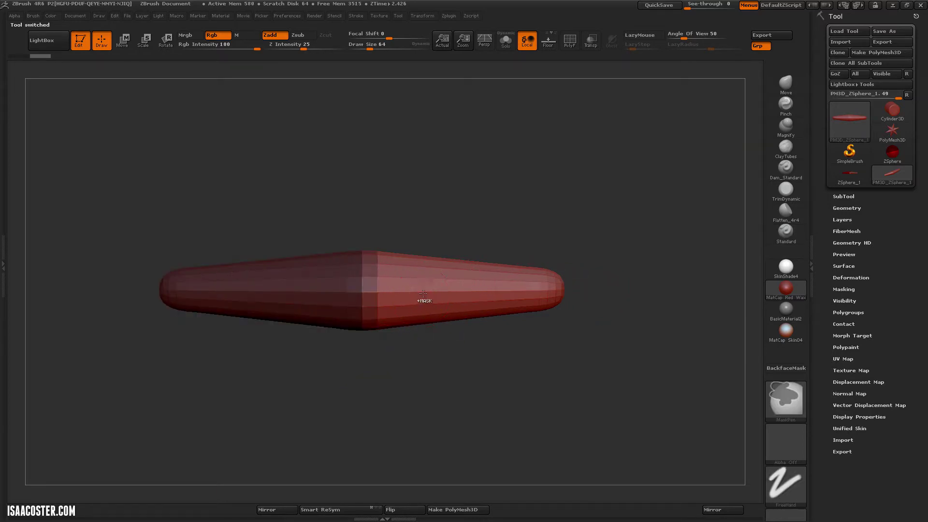
{"action": "left_click", "coordinate": [426, 303], "text": "ctrl"}
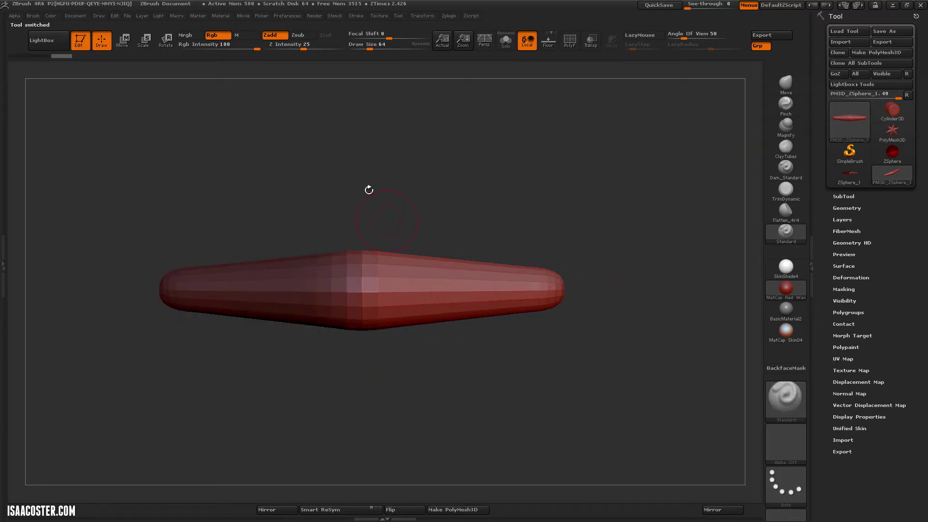
- Draw a horizontal Move transpose line about 3.1 units long from near the mesh's centre past its right end
{"action": "left_click", "coordinate": [121, 42]}
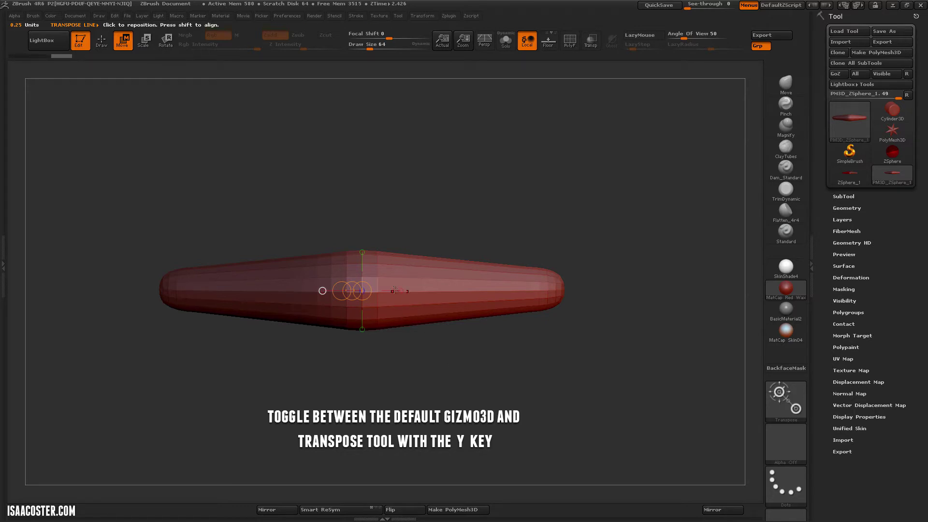
{"action": "left_click_drag", "start_coordinate": [377, 276], "coordinate": [631, 277]}
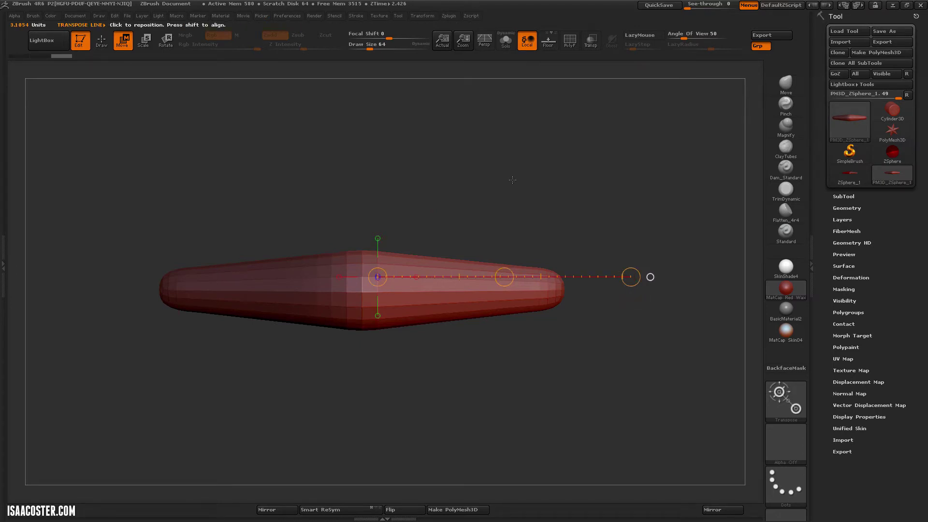
{"action": "left_click_drag", "start_coordinate": [569, 229], "coordinate": [567, 141]}
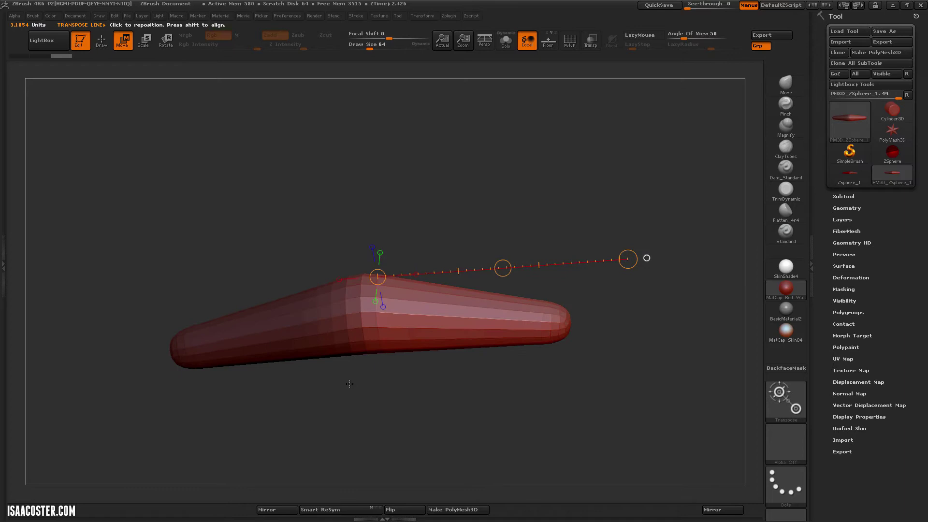
{"action": "left_click_drag", "start_coordinate": [516, 165], "coordinate": [523, 188]}
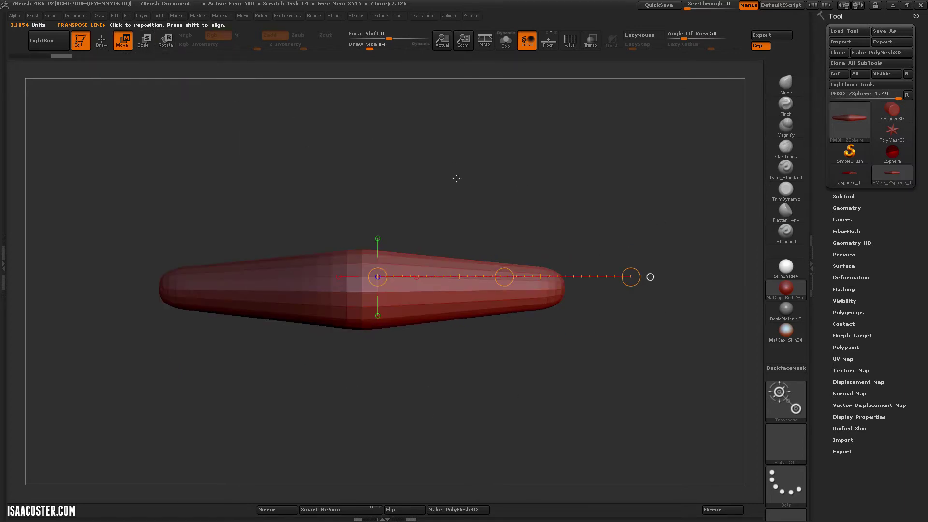
- Cycle the transpose modes to Rotate and redraw the line horizontally from the mesh's centre, about 3.5 units long
{"action": "key", "text": "e"}
{"action": "key", "text": "r"}
{"action": "key", "text": "w"}
{"action": "key", "text": "e"}
{"action": "key", "text": "r"}
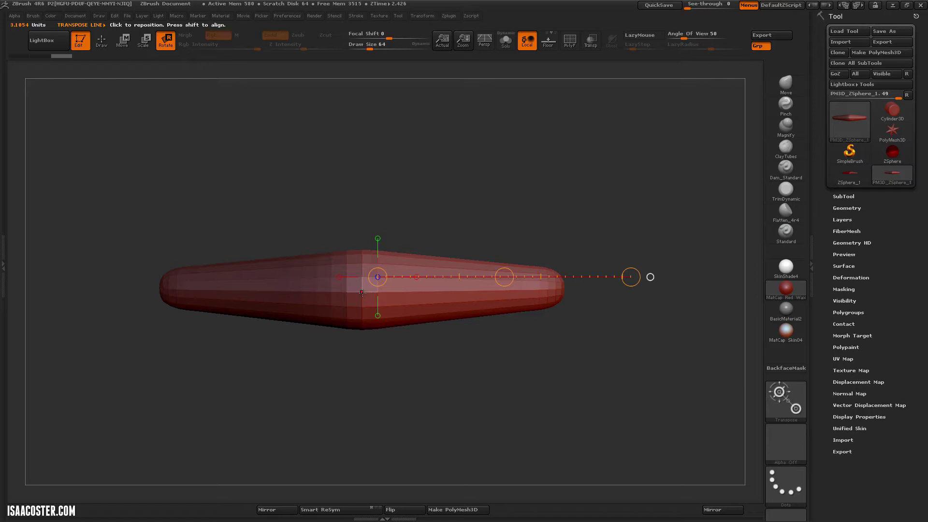
{"action": "left_click_drag", "start_coordinate": [524, 194], "coordinate": [491, 151], "text": "alt"}
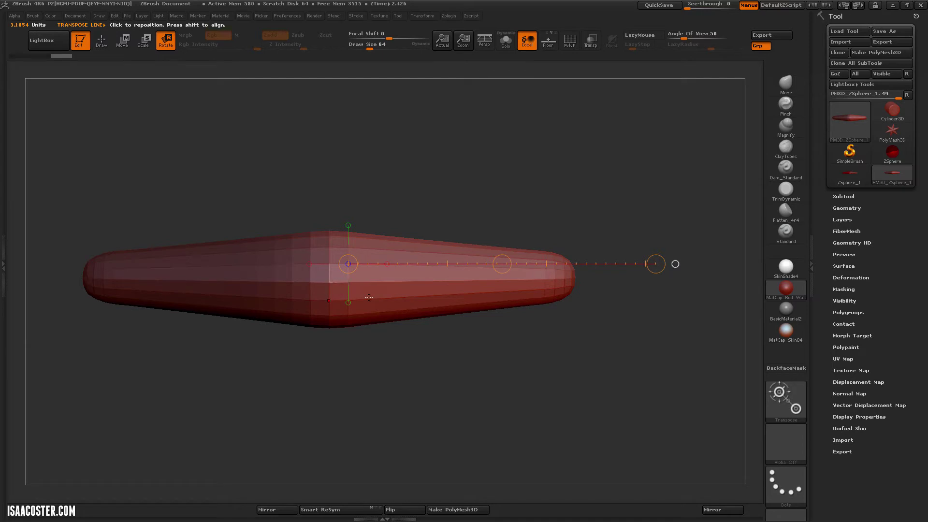
{"action": "left_click_drag", "start_coordinate": [329, 282], "coordinate": [680, 283]}
{"action": "left_click_drag", "start_coordinate": [476, 416], "coordinate": [486, 216]}
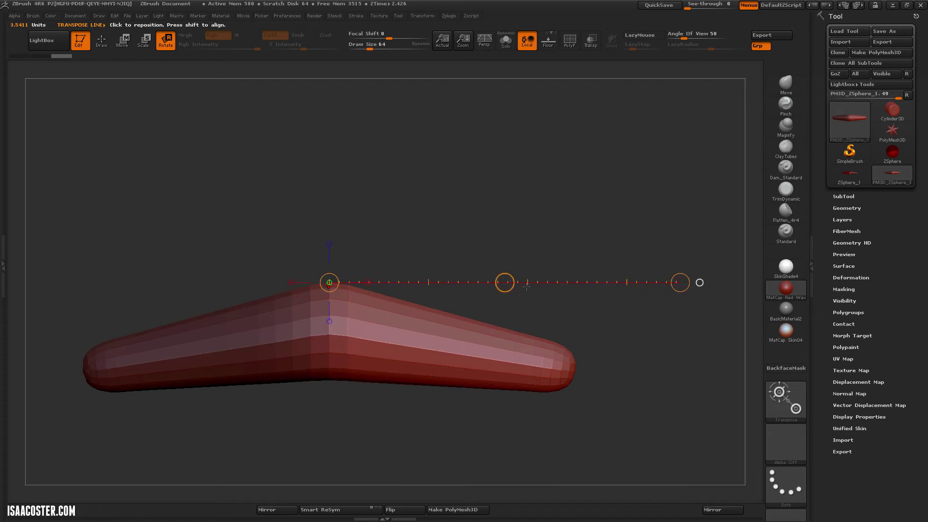
{"action": "left_click_drag", "start_coordinate": [356, 268], "coordinate": [384, 316]}
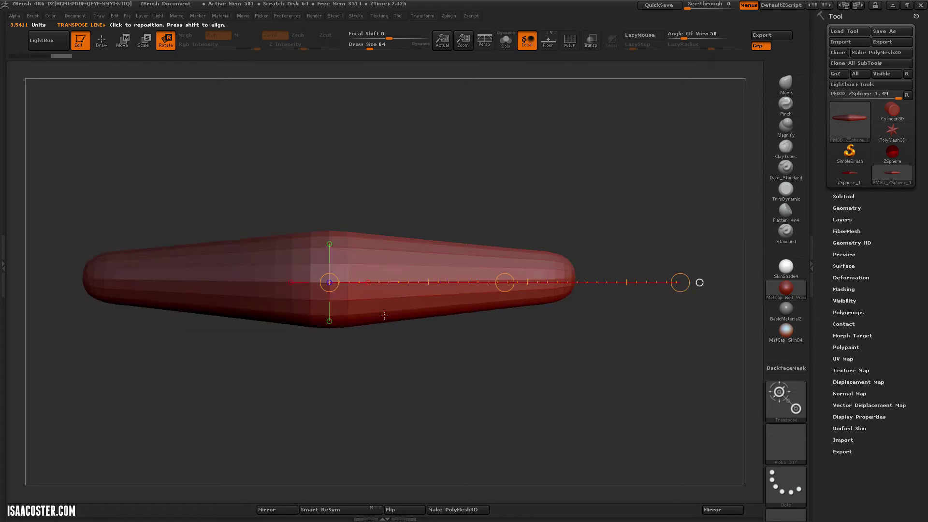
- Redraw a straight transpose line about 3.15 units long, try rotating the unmasked half with it and undo the rotation
{"action": "mouse_move", "coordinate": [402, 252]}
{"action": "left_mouse_down"}
{"action": "mouse_move", "coordinate": [413, 135]}
{"action": "mouse_move", "coordinate": [401, 176]}
{"action": "mouse_move", "coordinate": [473, 238]}
{"action": "mouse_move", "coordinate": [501, 237]}
{"action": "mouse_move", "coordinate": [510, 281]}
{"action": "left_mouse_up"}
{"action": "left_click_drag", "start_coordinate": [345, 283], "coordinate": [658, 277], "text": "shift"}
{"action": "mouse_move", "coordinate": [502, 276]}
{"action": "left_mouse_down"}
{"action": "mouse_move", "coordinate": [573, 277]}
{"action": "mouse_move", "coordinate": [528, 307]}
{"action": "left_mouse_up"}
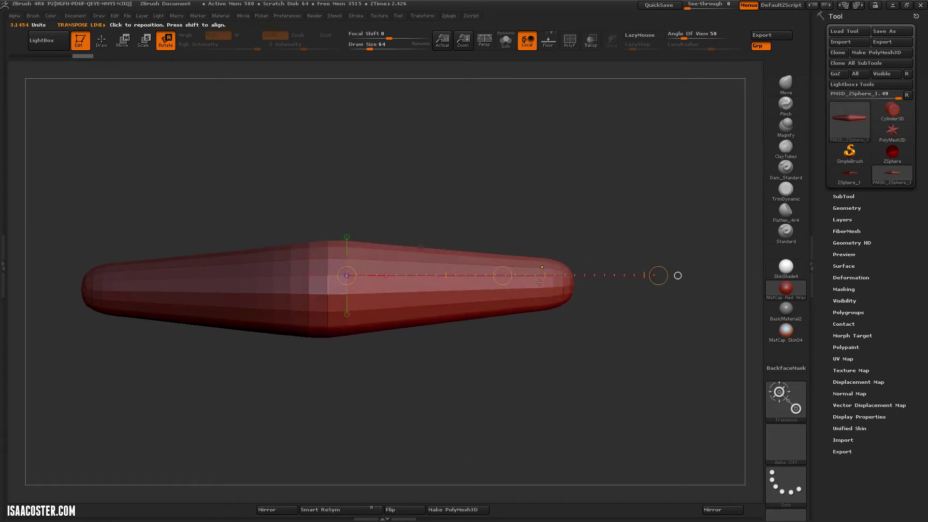
{"action": "key", "text": "ctrl+z"}
- Try moving the unmasked half to the right with the Move transpose line and undo the move
{"action": "key", "text": "w"}
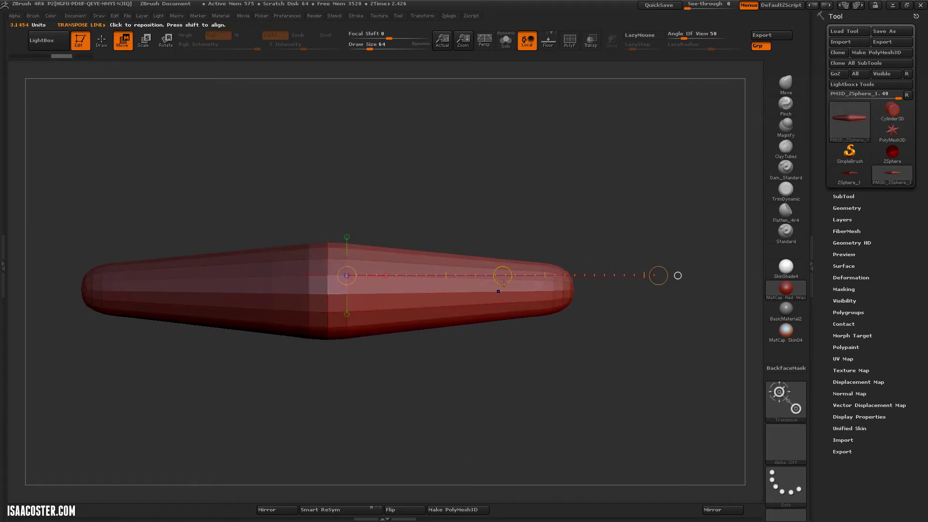
{"action": "left_click_drag", "start_coordinate": [503, 282], "coordinate": [559, 281]}
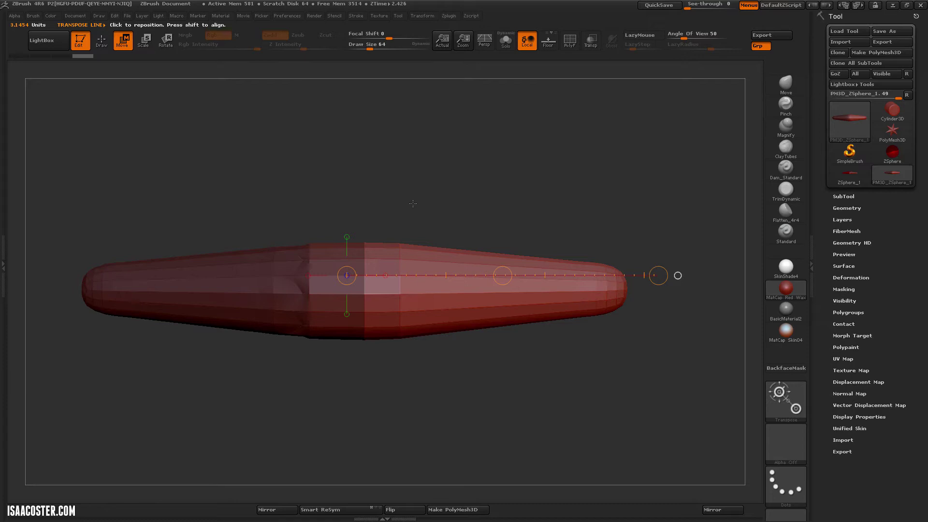
{"action": "key", "text": "ctrl+z"}
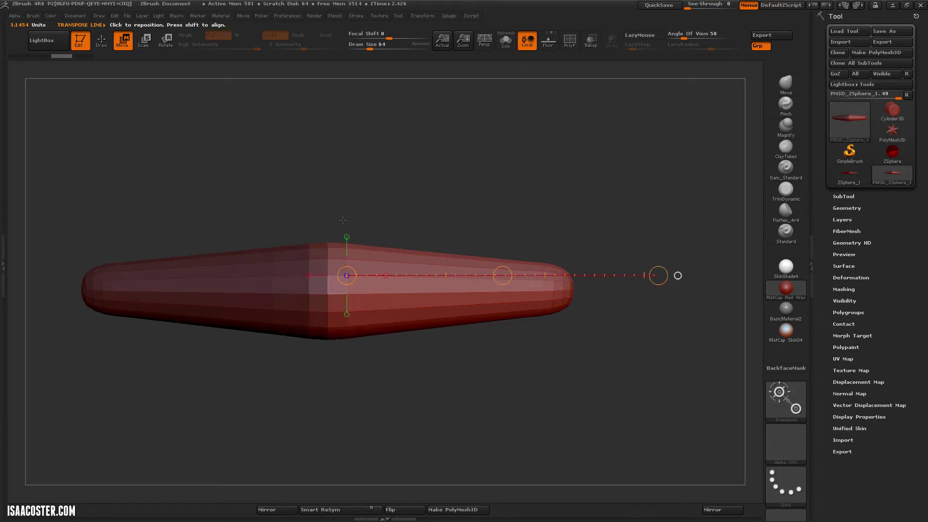
- Redraw the transpose line along the unmasked half from near the centre to its tip, about 2.05 units long
{"action": "mouse_move", "coordinate": [329, 294]}
{"action": "left_mouse_down"}
{"action": "mouse_move", "coordinate": [365, 292]}
{"action": "mouse_move", "coordinate": [433, 311]}
{"action": "mouse_move", "coordinate": [326, 108]}
{"action": "mouse_move", "coordinate": [476, 360]}
{"action": "mouse_move", "coordinate": [373, 437]}
{"action": "mouse_move", "coordinate": [138, 241]}
{"action": "mouse_move", "coordinate": [454, 429]}
{"action": "mouse_move", "coordinate": [157, 313]}
{"action": "mouse_move", "coordinate": [460, 164]}
{"action": "mouse_move", "coordinate": [335, 165]}
{"action": "mouse_move", "coordinate": [503, 114]}
{"action": "mouse_move", "coordinate": [554, 294]}
{"action": "mouse_move", "coordinate": [615, 294]}
{"action": "mouse_move", "coordinate": [546, 279]}
{"action": "mouse_move", "coordinate": [545, 290]}
{"action": "left_mouse_up"}
{"action": "left_click_drag", "start_coordinate": [600, 334], "coordinate": [580, 324]}
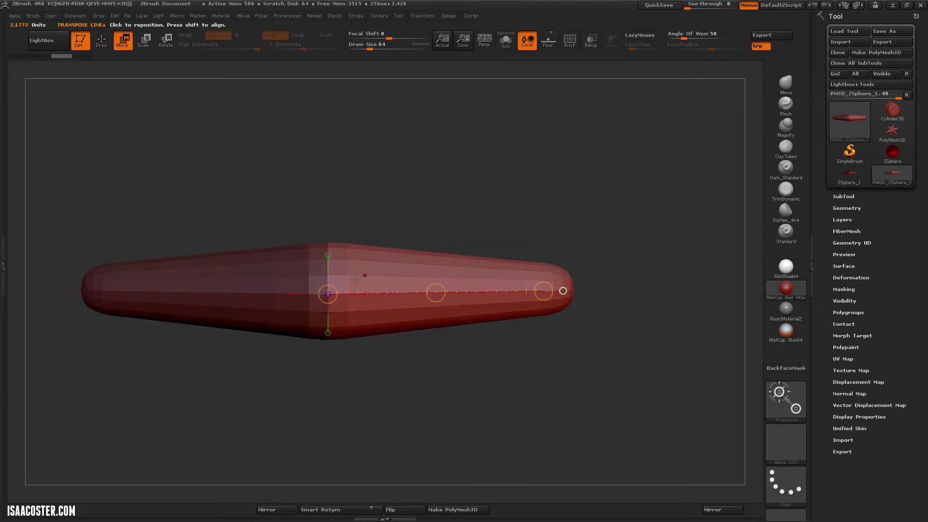
{"action": "mouse_move", "coordinate": [347, 276]}
{"action": "left_mouse_down"}
{"action": "mouse_move", "coordinate": [553, 280]}
{"action": "mouse_move", "coordinate": [545, 280]}
{"action": "left_mouse_up"}
{"action": "mouse_move", "coordinate": [572, 341]}
{"action": "left_mouse_down"}
{"action": "mouse_move", "coordinate": [572, 358]}
{"action": "mouse_move", "coordinate": [571, 290]}
{"action": "left_mouse_up"}
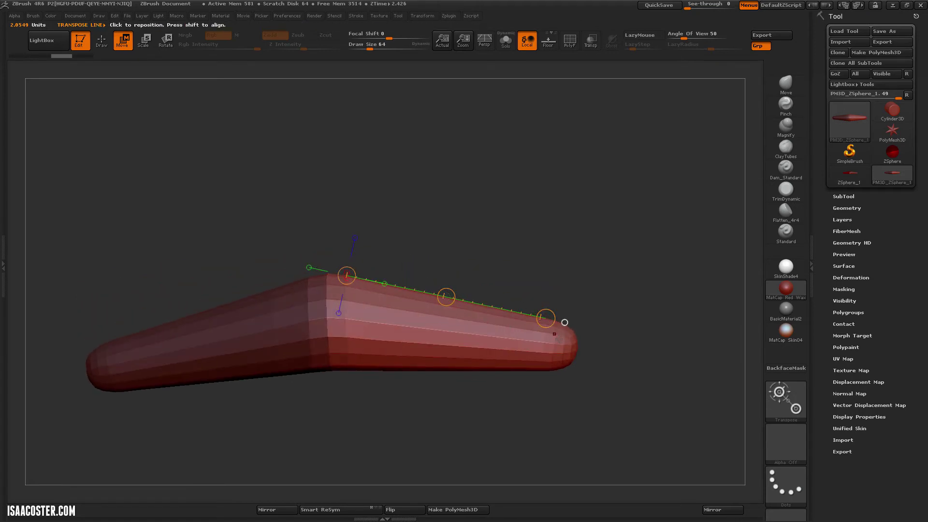
- Try stretching the unmasked half outward from the transpose line's outer end and undo the stretches
{"action": "left_click_drag", "start_coordinate": [548, 316], "coordinate": [702, 358]}
{"action": "key", "text": "ctrl+z"}
{"action": "left_click_drag", "start_coordinate": [552, 320], "coordinate": [631, 341]}
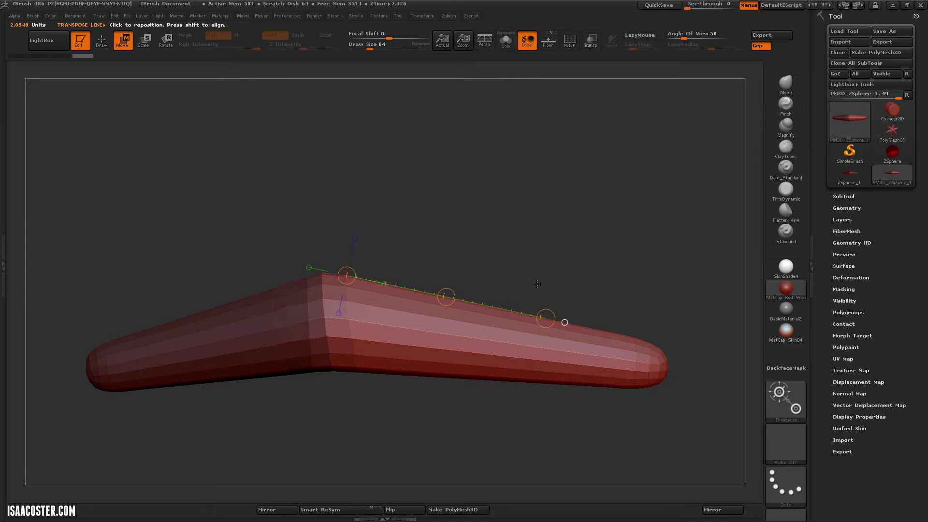
{"action": "key", "text": "ctrl+z"}
{"action": "key", "text": "ctrl+z"}
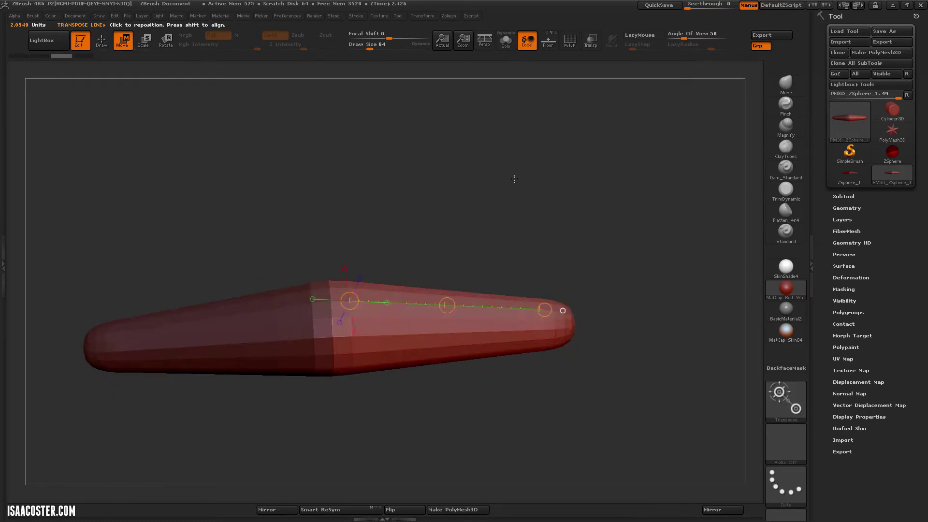
{"action": "key", "text": "ctrl+z"}
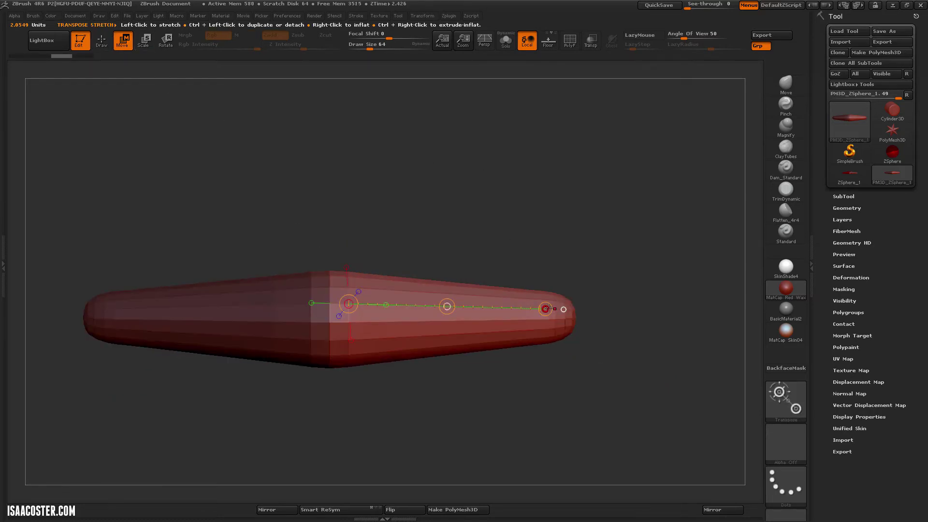
- Try further stretches of the unmasked half with a section of the left half masked again, undoing each stretch
{"action": "left_click_drag", "start_coordinate": [545, 309], "coordinate": [572, 387]}
{"action": "key", "text": "ctrl+z"}
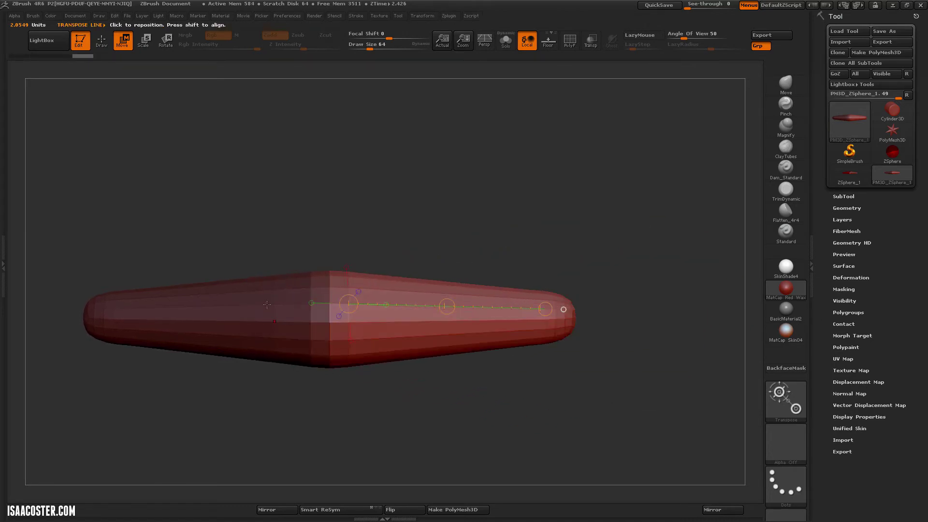
{"action": "mouse_move", "coordinate": [191, 203]}
{"action": "left_mouse_down", "text": "ctrl"}
{"action": "mouse_move", "coordinate": [232, 307]}
{"action": "mouse_move", "coordinate": [303, 433]}
{"action": "left_mouse_up", "text": "ctrl"}
{"action": "left_click_drag", "start_coordinate": [545, 309], "coordinate": [569, 315]}
{"action": "key", "text": "ctrl+z"}
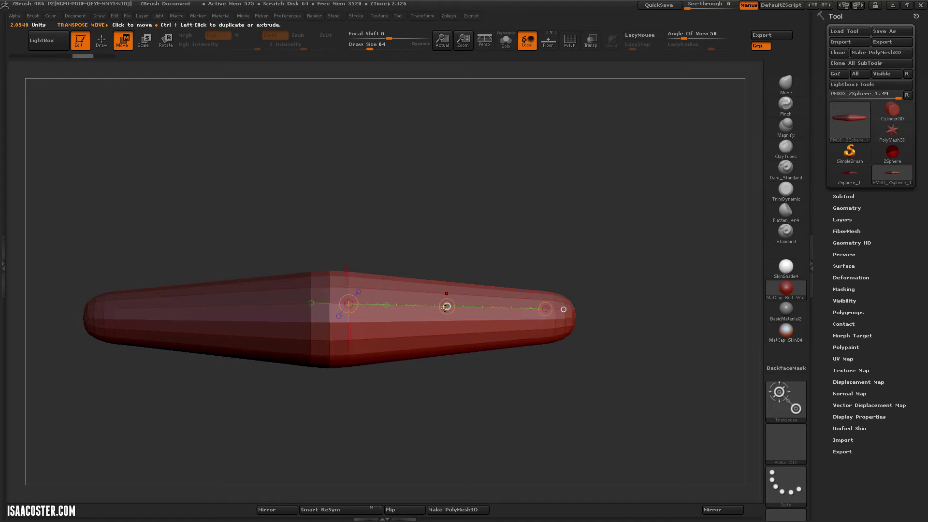
- Move the unmasked half to the right and slightly upward using the transpose line's middle circle
{"action": "left_click_drag", "start_coordinate": [447, 305], "coordinate": [537, 256]}
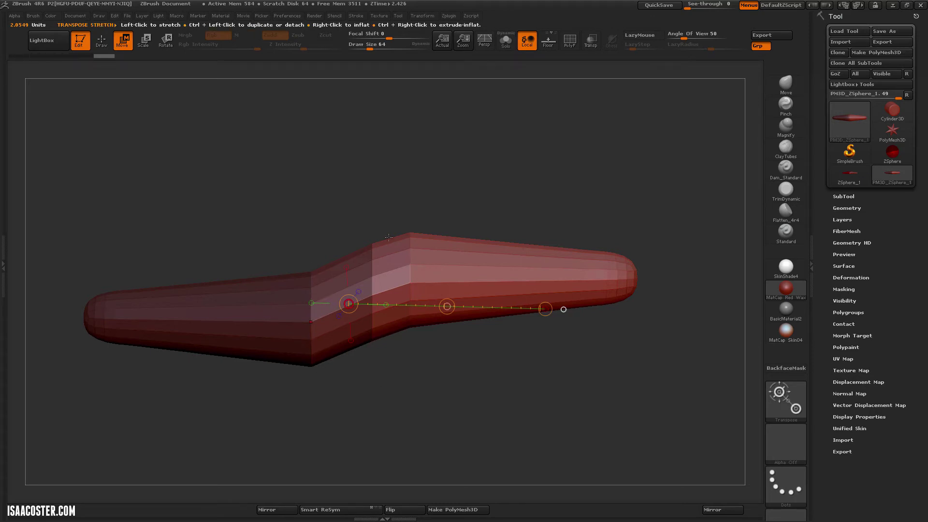
{"action": "left_click_drag", "start_coordinate": [447, 306], "coordinate": [308, 384]}
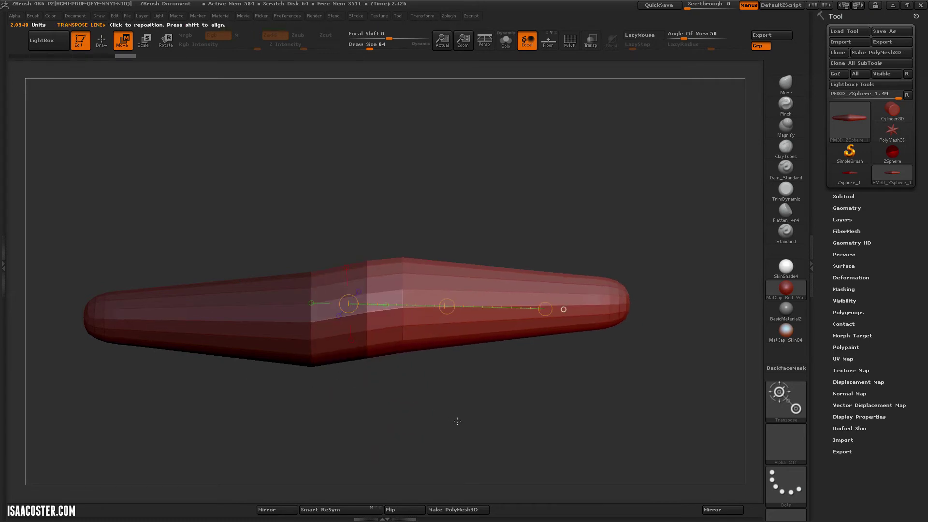
- Undo the last move of the unmasked half and reposition the transpose line's outer end, making the line about 2.09 units long
{"action": "key", "text": "ctrl+z"}
{"action": "key", "text": "ctrl+z"}
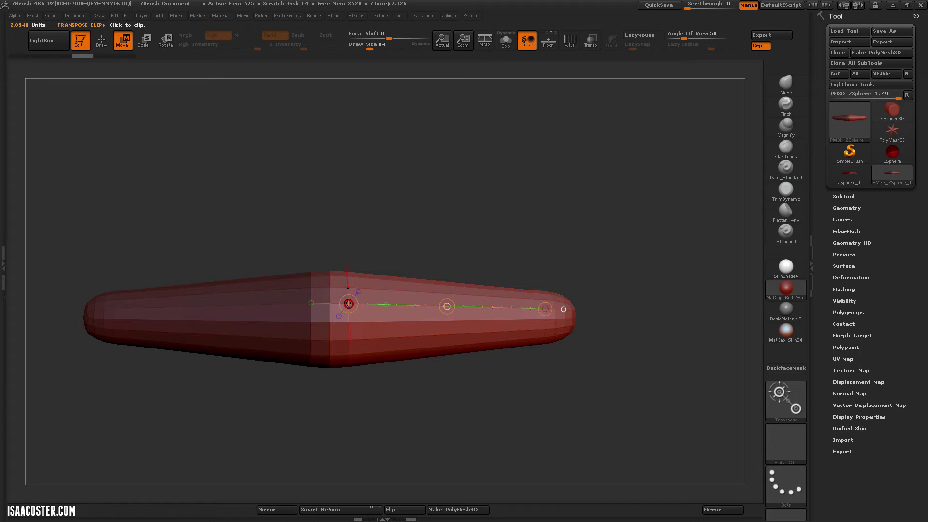
{"action": "left_click_drag", "start_coordinate": [349, 304], "coordinate": [705, 300]}
{"action": "mouse_move", "coordinate": [547, 313]}
{"action": "left_mouse_down"}
{"action": "mouse_move", "coordinate": [555, 274]}
{"action": "mouse_move", "coordinate": [540, 311]}
{"action": "mouse_move", "coordinate": [549, 310]}
{"action": "left_mouse_up"}
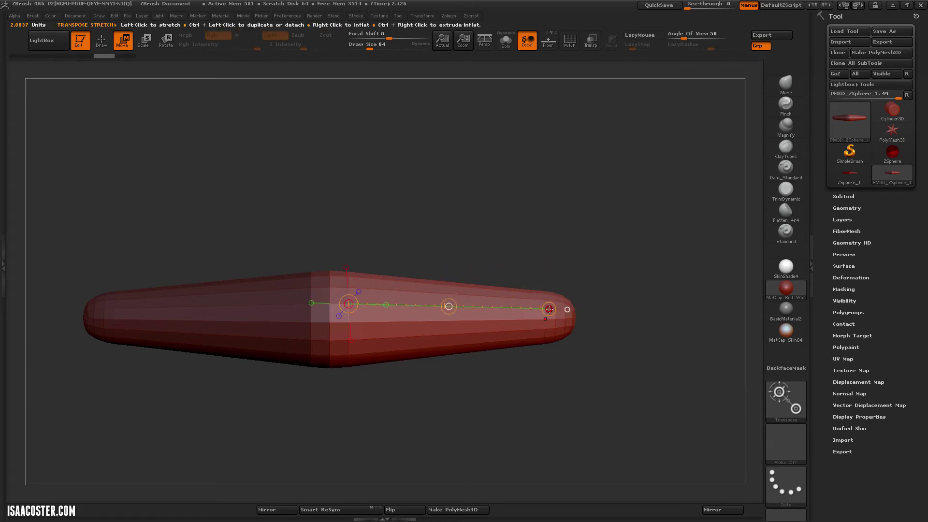
- Try stretching, moving and clipping the unmasked half with the transpose line's circles, undoing each change
{"action": "mouse_move", "coordinate": [549, 309]}
{"action": "left_mouse_down"}
{"action": "mouse_move", "coordinate": [573, 271]}
{"action": "mouse_move", "coordinate": [476, 309]}
{"action": "mouse_move", "coordinate": [576, 230]}
{"action": "mouse_move", "coordinate": [595, 296]}
{"action": "mouse_move", "coordinate": [567, 310]}
{"action": "left_mouse_up"}
{"action": "left_click_drag", "start_coordinate": [449, 321], "coordinate": [509, 354]}
{"action": "key", "text": "ctrl+z"}
{"action": "key", "text": "ctrl+z"}
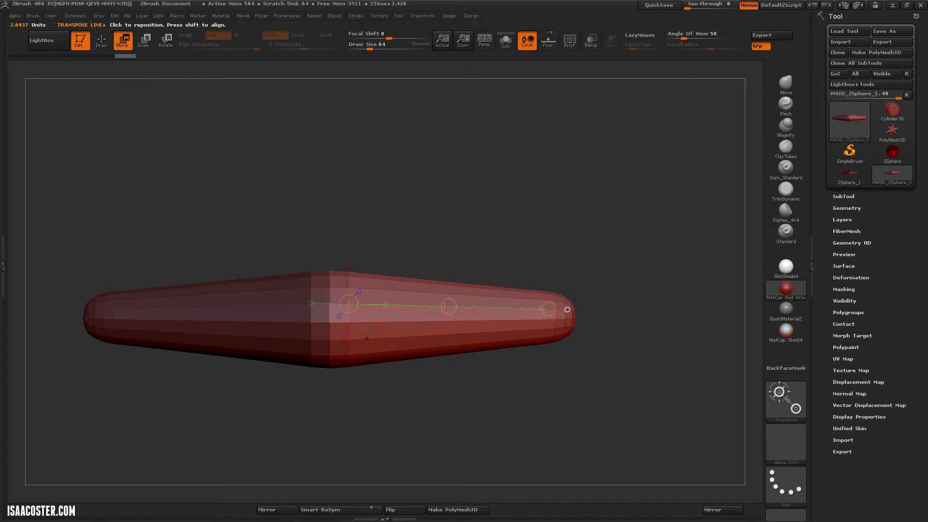
{"action": "left_click_drag", "start_coordinate": [349, 304], "coordinate": [439, 209]}
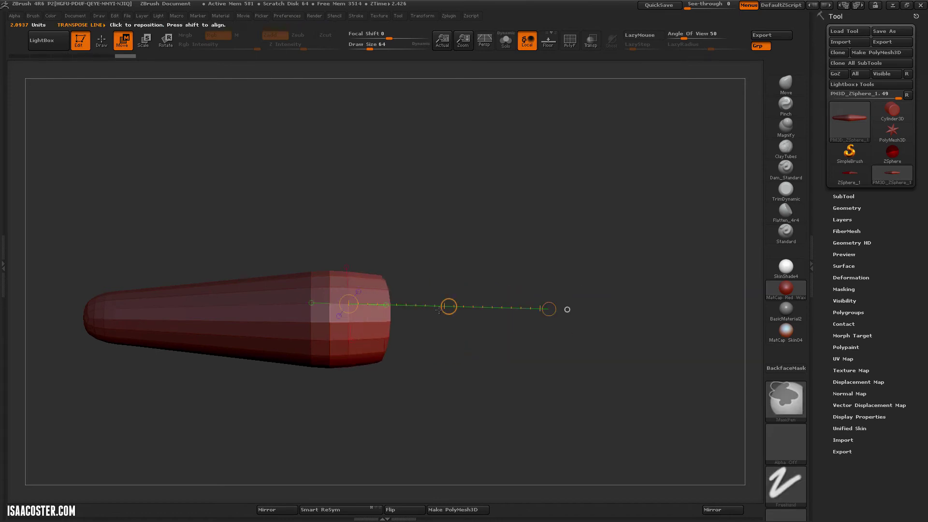
{"action": "key", "text": "ctrl+z"}
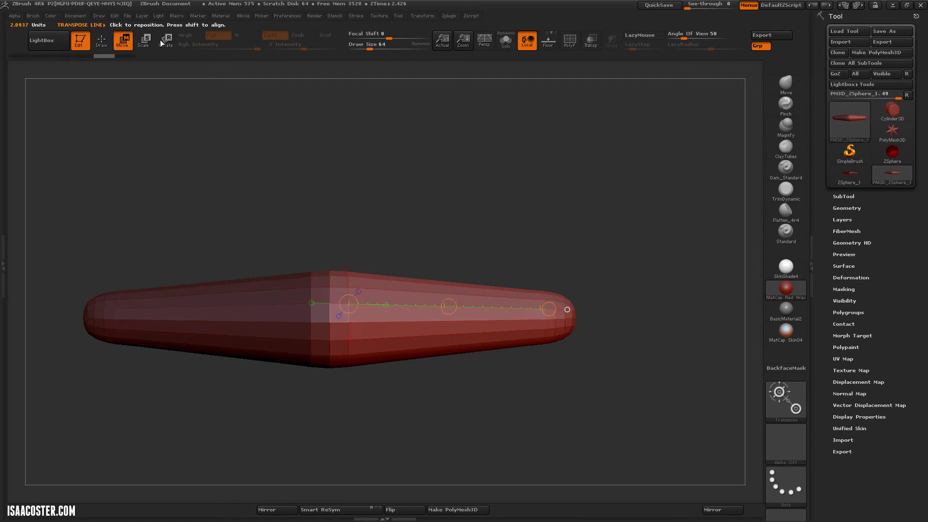
- With the Scale tool, try scaling the unmasked half from each end of the transpose line and undo the scaling
{"action": "left_click", "coordinate": [144, 43]}
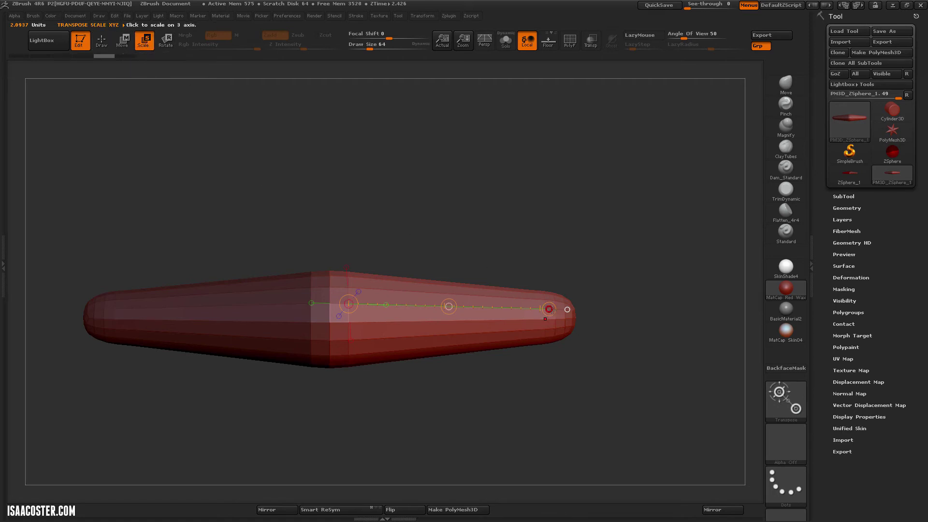
{"action": "mouse_move", "coordinate": [551, 308]}
{"action": "left_mouse_down"}
{"action": "mouse_move", "coordinate": [560, 308]}
{"action": "mouse_move", "coordinate": [516, 248]}
{"action": "left_mouse_up"}
{"action": "left_click_drag", "start_coordinate": [545, 298], "coordinate": [547, 308]}
{"action": "left_click_drag", "start_coordinate": [548, 309], "coordinate": [522, 306]}
{"action": "mouse_move", "coordinate": [547, 308]}
{"action": "left_mouse_down"}
{"action": "mouse_move", "coordinate": [717, 340]}
{"action": "mouse_move", "coordinate": [522, 312]}
{"action": "mouse_move", "coordinate": [672, 328]}
{"action": "mouse_move", "coordinate": [546, 313]}
{"action": "left_mouse_up"}
{"action": "left_click_drag", "start_coordinate": [349, 303], "coordinate": [217, 266]}
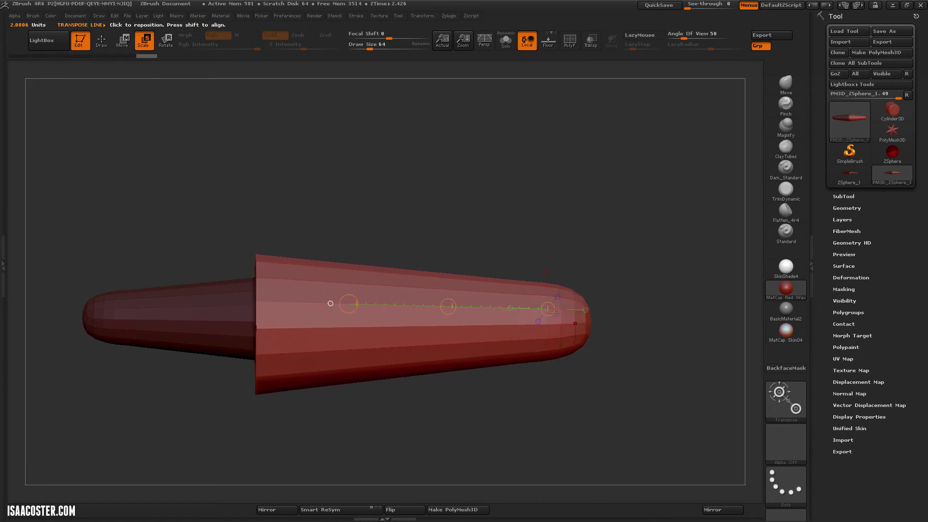
{"action": "key", "text": "ctrl+z"}
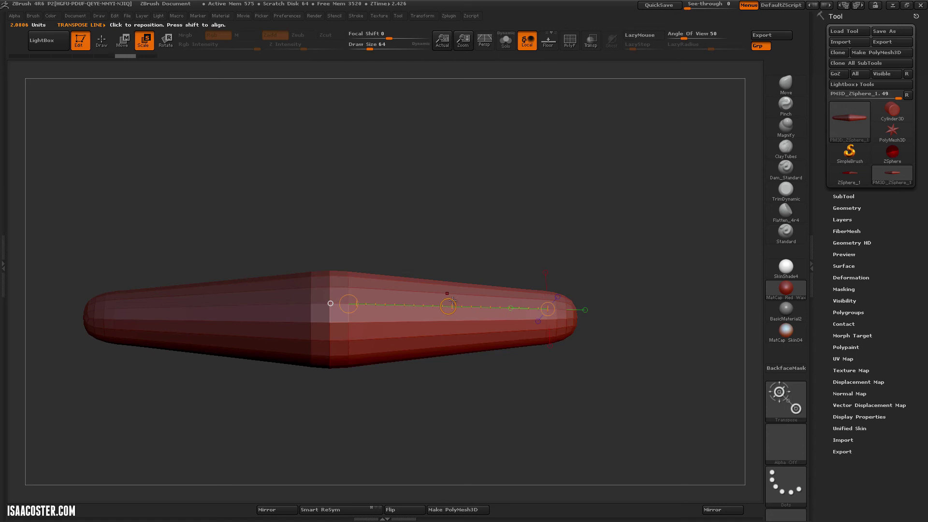
- Try scaling the unmasked half with the transpose line's middle circle
{"action": "left_click_drag", "start_coordinate": [449, 305], "coordinate": [438, 307]}
{"action": "left_click_drag", "start_coordinate": [495, 235], "coordinate": [498, 178]}
{"action": "left_click_drag", "start_coordinate": [448, 306], "coordinate": [442, 307]}
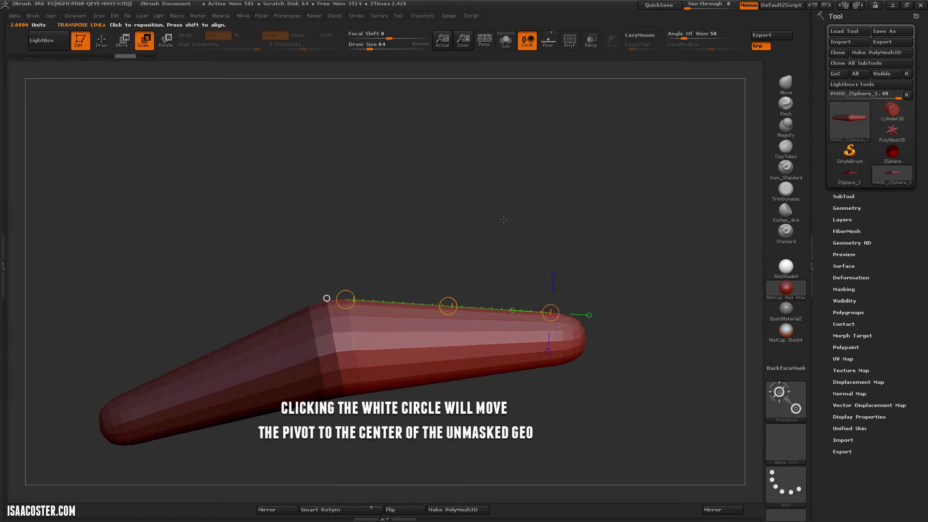
- Redraw the transpose line through the unmasked half from the model's centre to its tip, about 2.58 units long
{"action": "left_click_drag", "start_coordinate": [505, 220], "coordinate": [441, 340]}
{"action": "left_click_drag", "start_coordinate": [563, 402], "coordinate": [465, 392]}
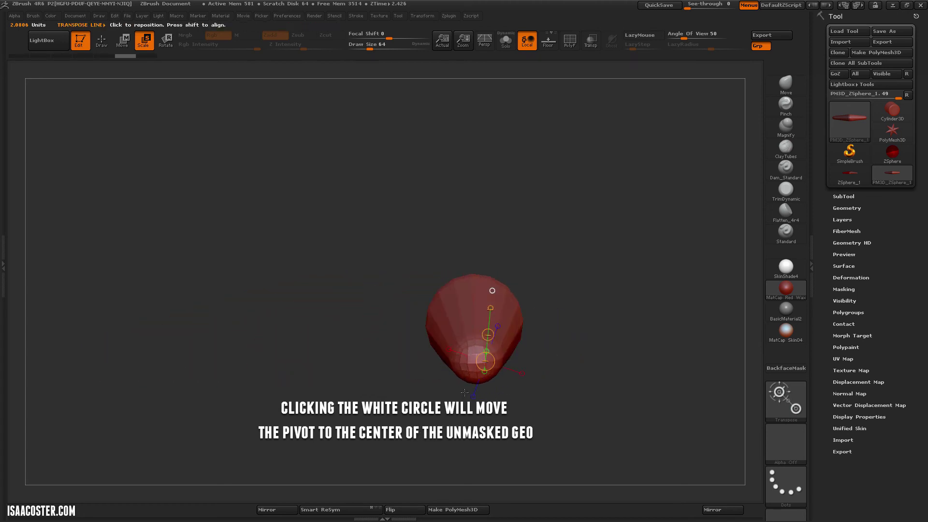
{"action": "left_click_drag", "start_coordinate": [478, 329], "coordinate": [471, 331]}
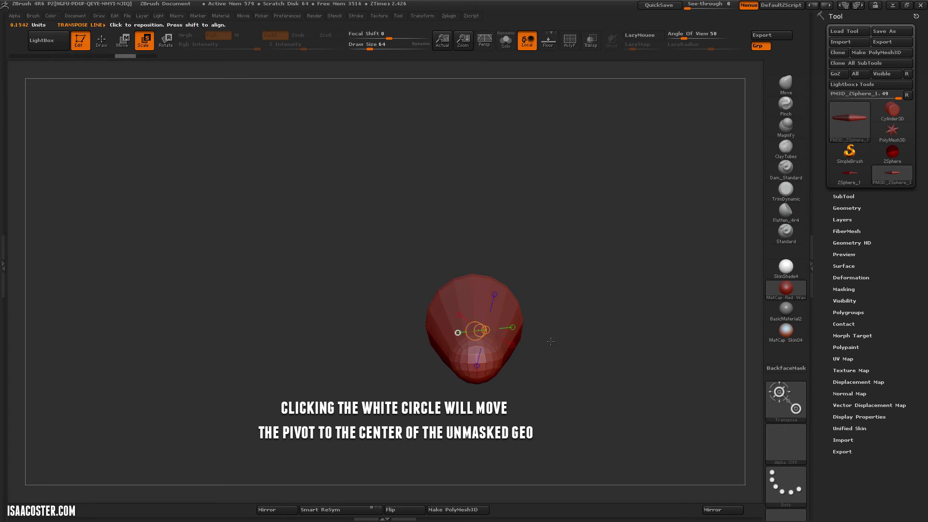
{"action": "left_click_drag", "start_coordinate": [549, 340], "coordinate": [572, 324]}
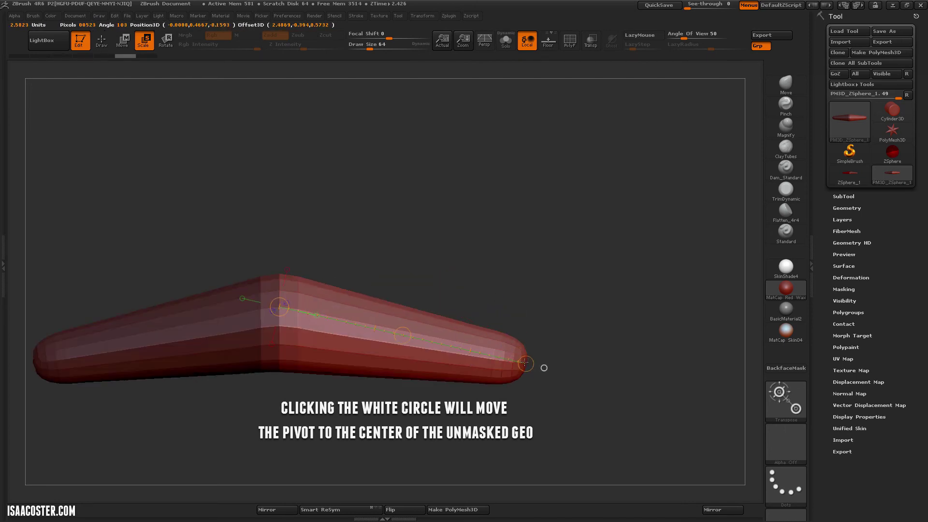
{"action": "left_click_drag", "start_coordinate": [543, 367], "coordinate": [408, 343]}
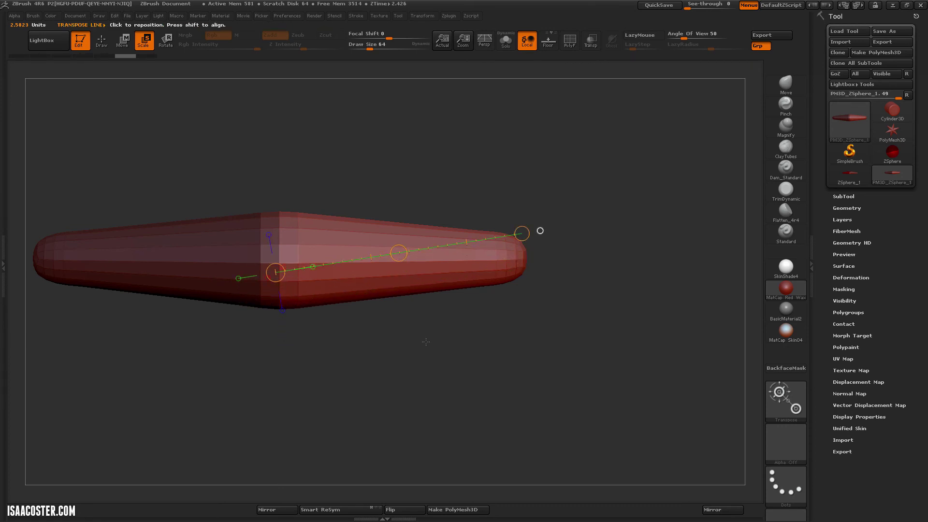
- Try thickening the unmasked half with Scale while keeping its length, and undo the change
{"action": "left_click_drag", "start_coordinate": [426, 342], "coordinate": [457, 113]}
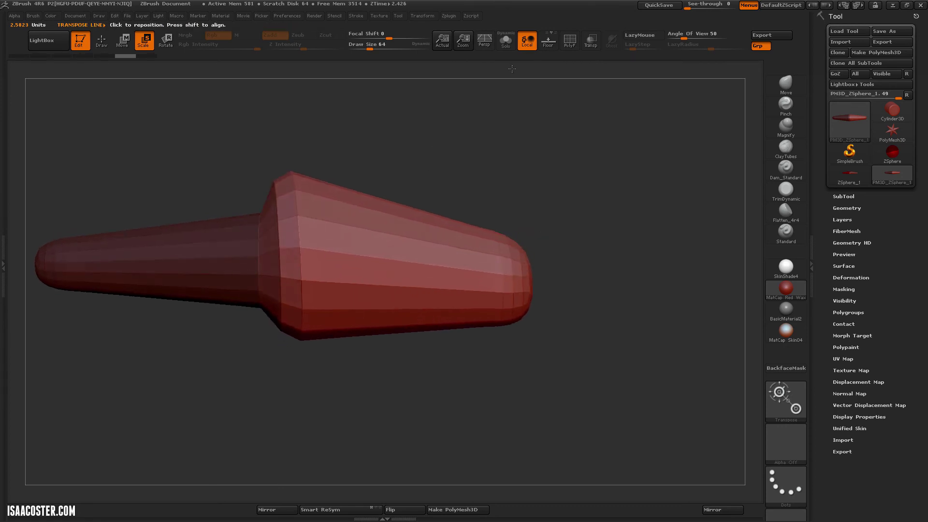
{"action": "left_click_drag", "start_coordinate": [537, 126], "coordinate": [518, 240]}
{"action": "key", "text": "ctrl+z"}
{"action": "left_click_drag", "start_coordinate": [503, 173], "coordinate": [488, 167], "text": "shift"}
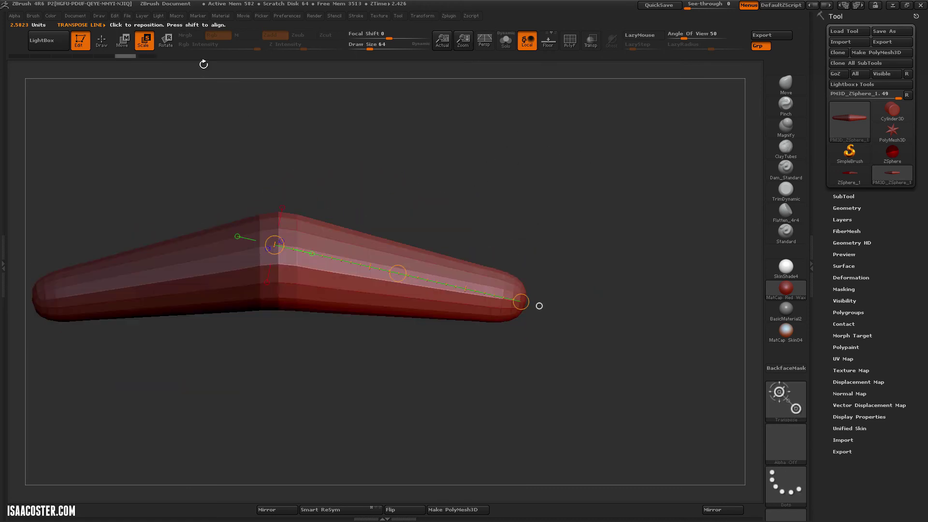
{"action": "left_click_drag", "start_coordinate": [279, 118], "coordinate": [329, 163], "text": "alt"}
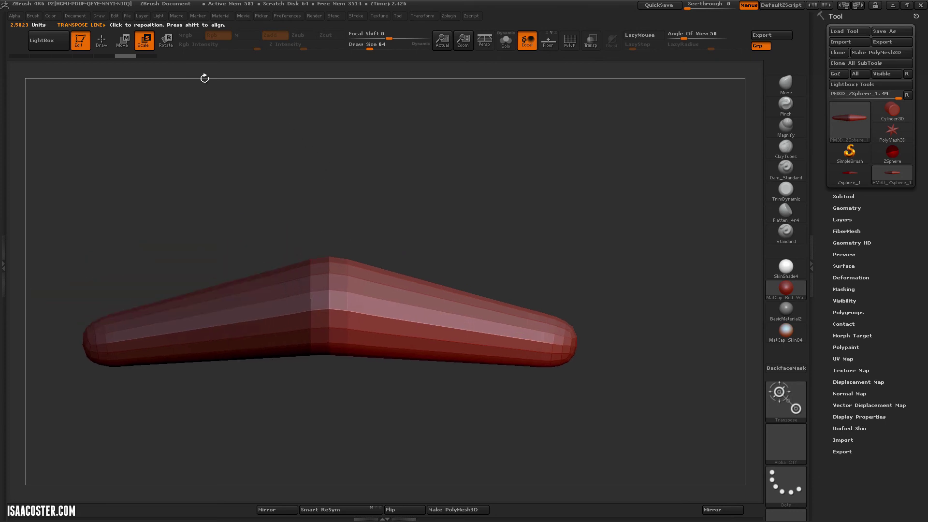
- With the Rotate tool, try rotating the unmasked half using the transpose line's circles, undoing each rotation
{"action": "left_click", "coordinate": [166, 41]}
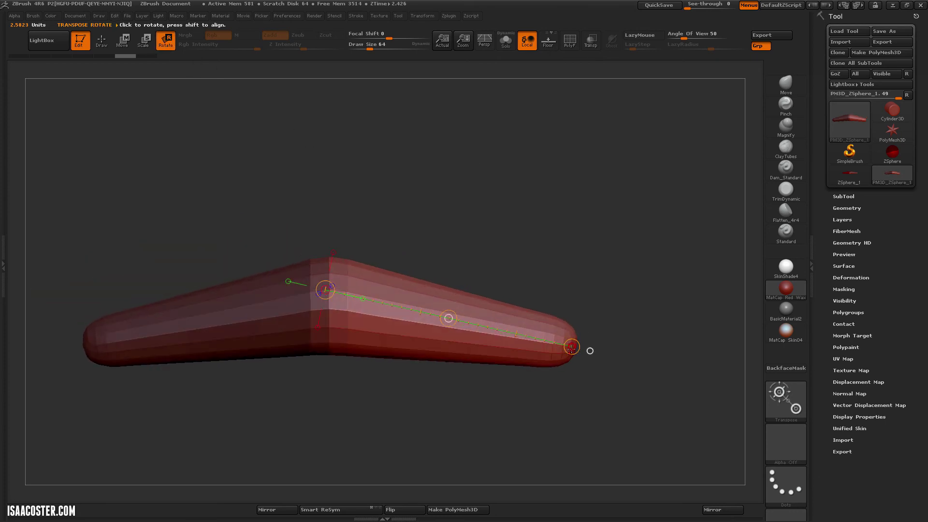
{"action": "mouse_move", "coordinate": [572, 346]}
{"action": "left_mouse_down"}
{"action": "mouse_move", "coordinate": [636, 213]}
{"action": "mouse_move", "coordinate": [611, 410]}
{"action": "mouse_move", "coordinate": [571, 339]}
{"action": "left_mouse_up"}
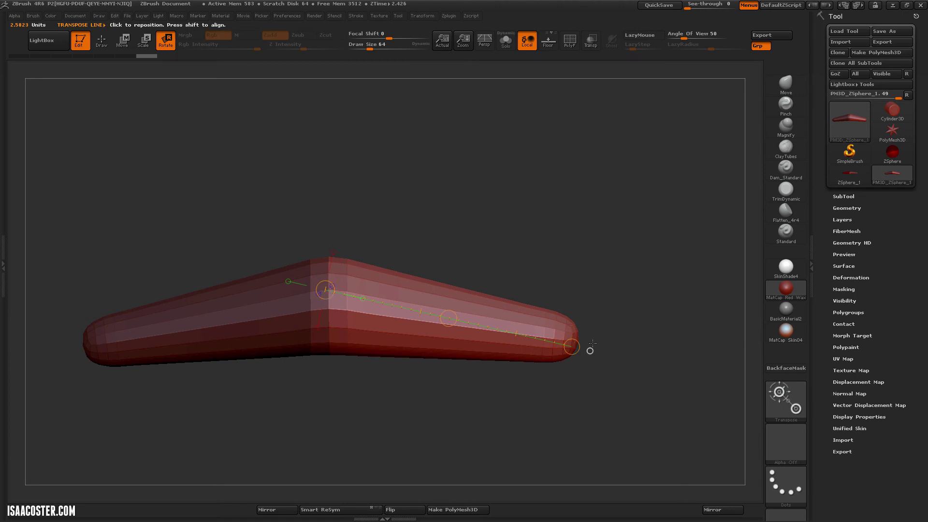
{"action": "left_click_drag", "start_coordinate": [589, 351], "coordinate": [551, 388]}
{"action": "key", "text": "ctrl+z"}
{"action": "left_click_drag", "start_coordinate": [328, 289], "coordinate": [382, 254]}
{"action": "key", "text": "ctrl+z"}
- Draw a vertical transpose line about 1.19 units long upward from the top of the model's centre
{"action": "left_click_drag", "start_coordinate": [487, 237], "coordinate": [204, 84]}
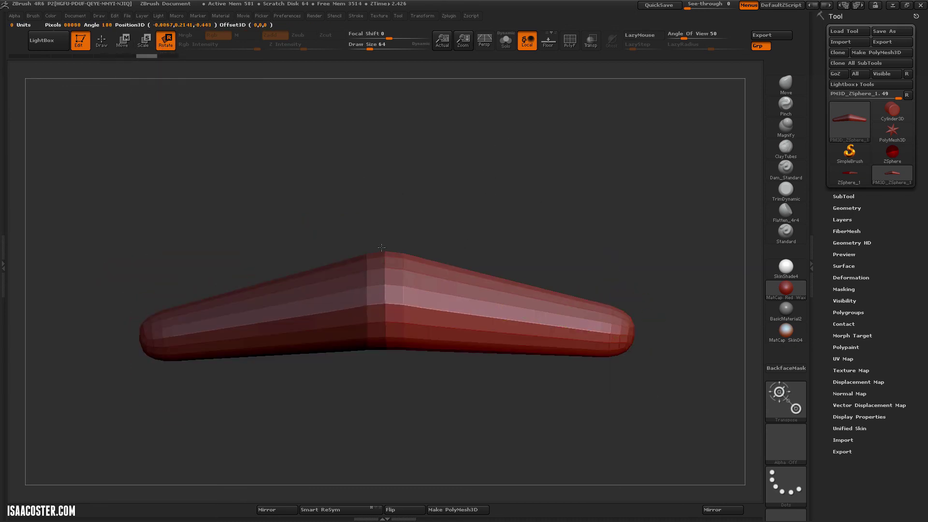
{"action": "left_click_drag", "start_coordinate": [385, 256], "coordinate": [384, 128]}
{"action": "left_click_drag", "start_coordinate": [385, 256], "coordinate": [441, 269]}
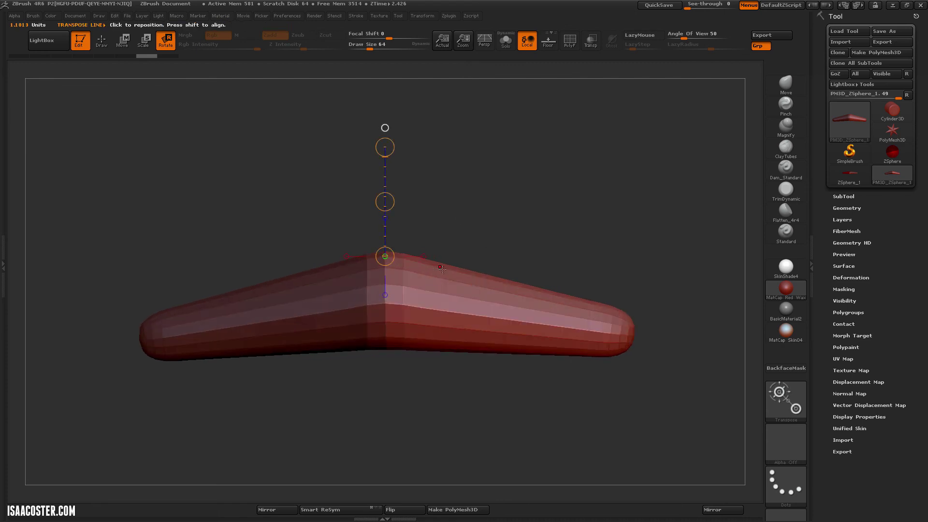
{"action": "left_click_drag", "start_coordinate": [421, 224], "coordinate": [444, 242]}
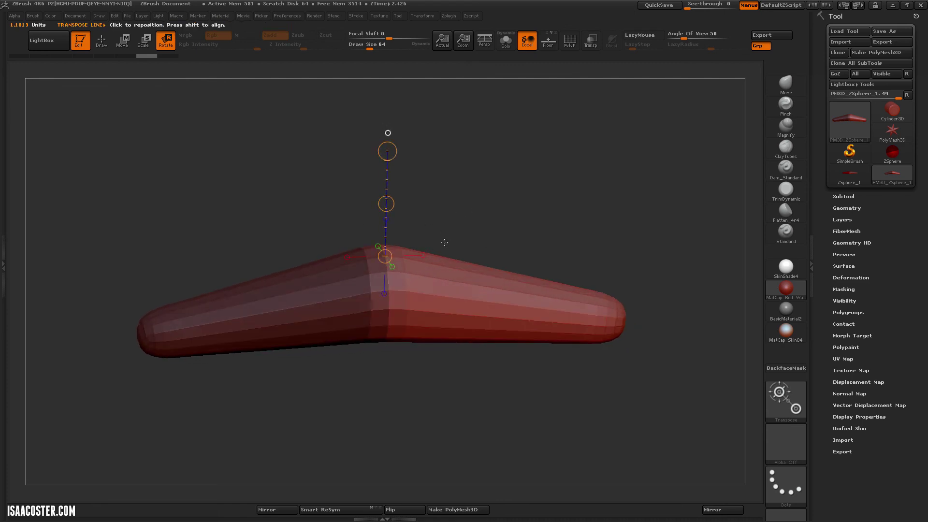
- Realign the transpose line along other axes with its small red and blue axis circles, finishing with it vertical above the model's centre
{"action": "left_click", "coordinate": [424, 254]}
{"action": "left_click", "coordinate": [347, 257]}
{"action": "left_click_drag", "start_coordinate": [315, 193], "coordinate": [363, 230]}
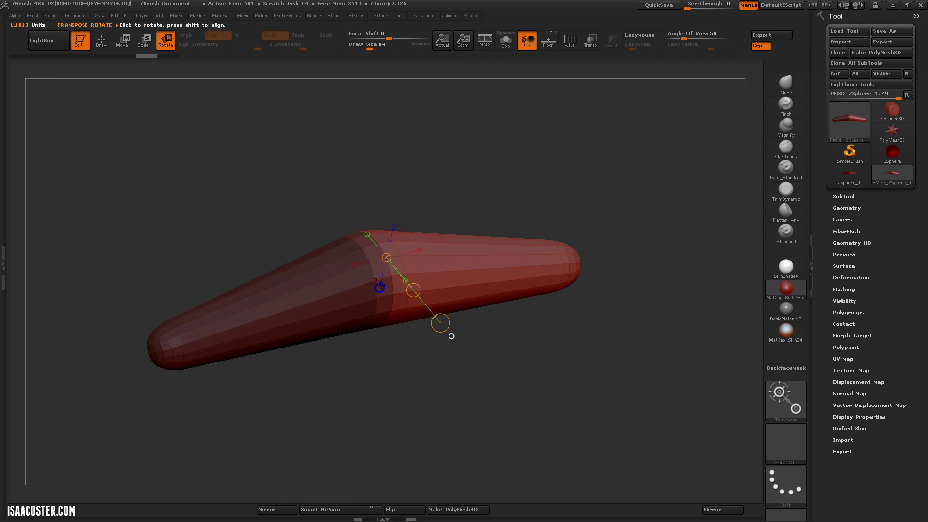
{"action": "left_click", "coordinate": [380, 286]}
{"action": "left_click", "coordinate": [393, 228]}
{"action": "left_click_drag", "start_coordinate": [429, 172], "coordinate": [454, 219]}
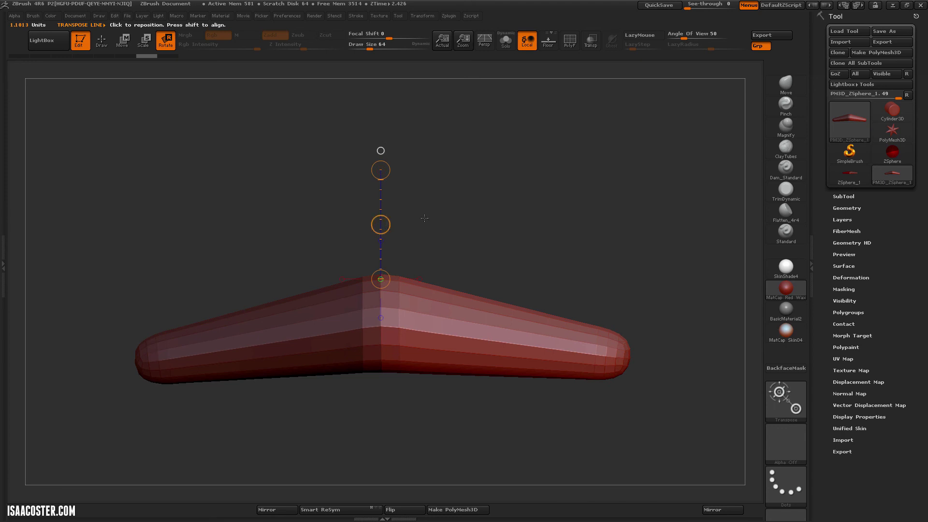